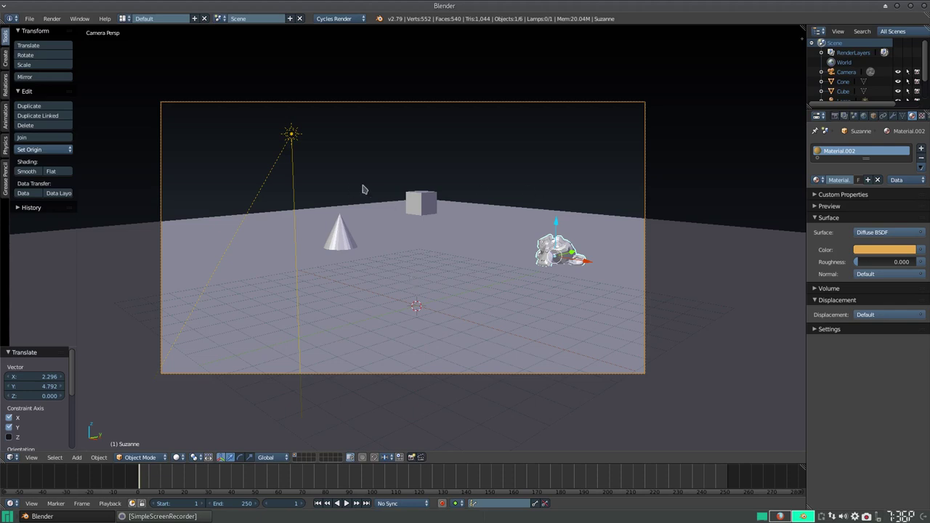
# Rotate the sun lamp -92.7° about Z and 36.1° about X, then preview the lighting
pyautogui.rightClick(292, 135)
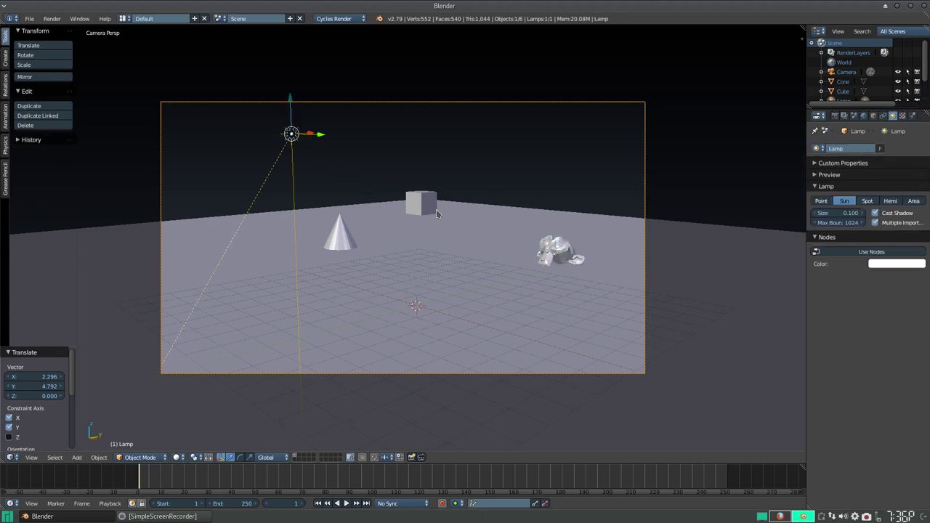
pyautogui.press('r')
pyautogui.press('z')
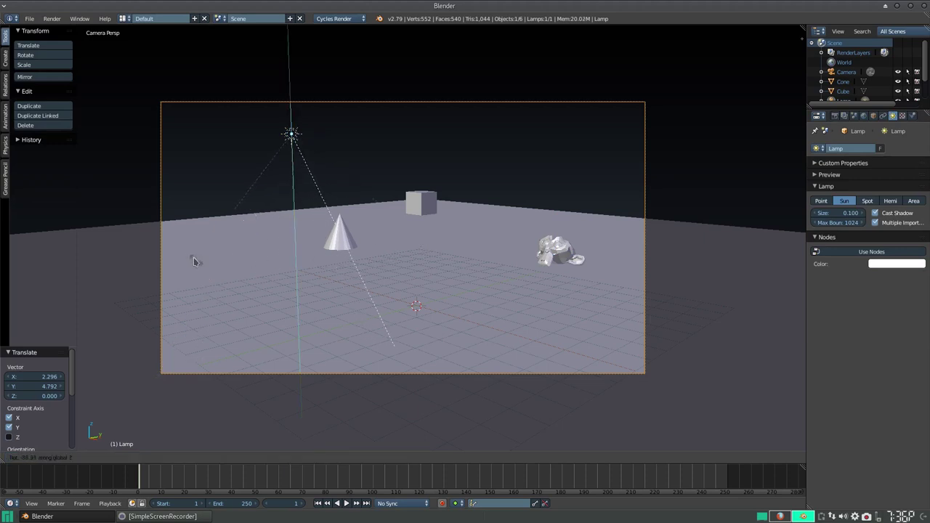
pyautogui.click(184, 260)
pyautogui.press('r')
pyautogui.press('x')
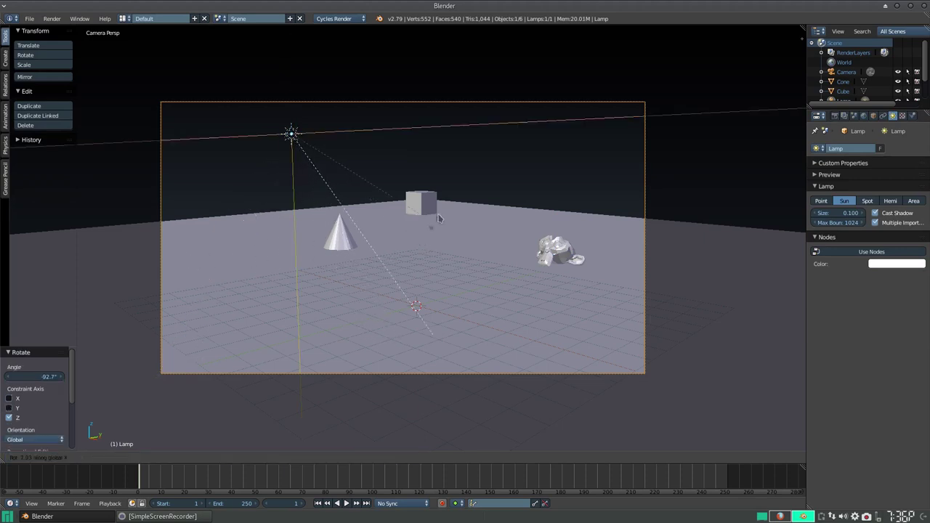
pyautogui.click(461, 146)
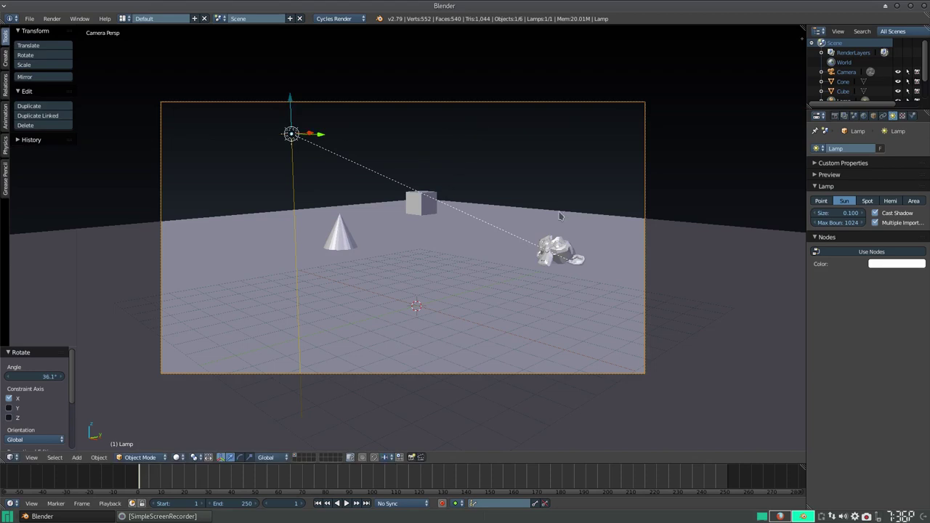
pyautogui.hotkey('shift', 'z')
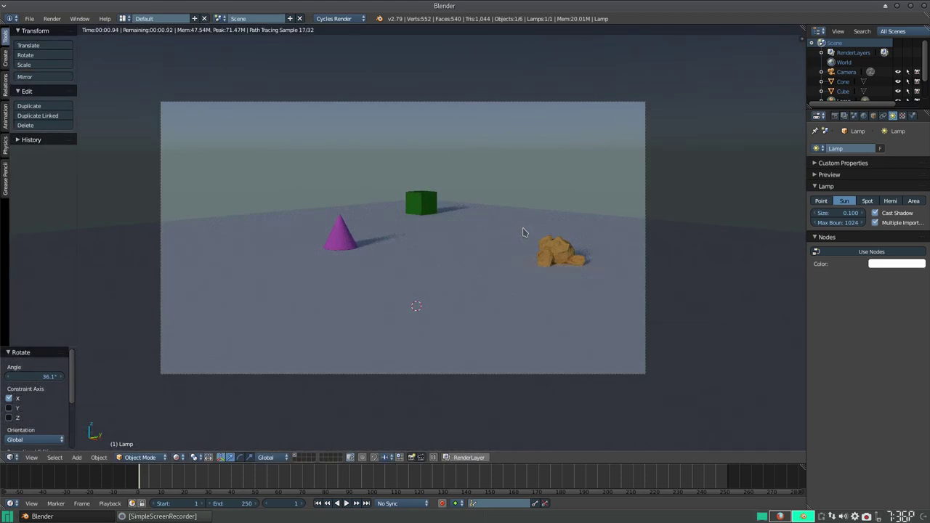
pyautogui.hotkey('shift', 'z')
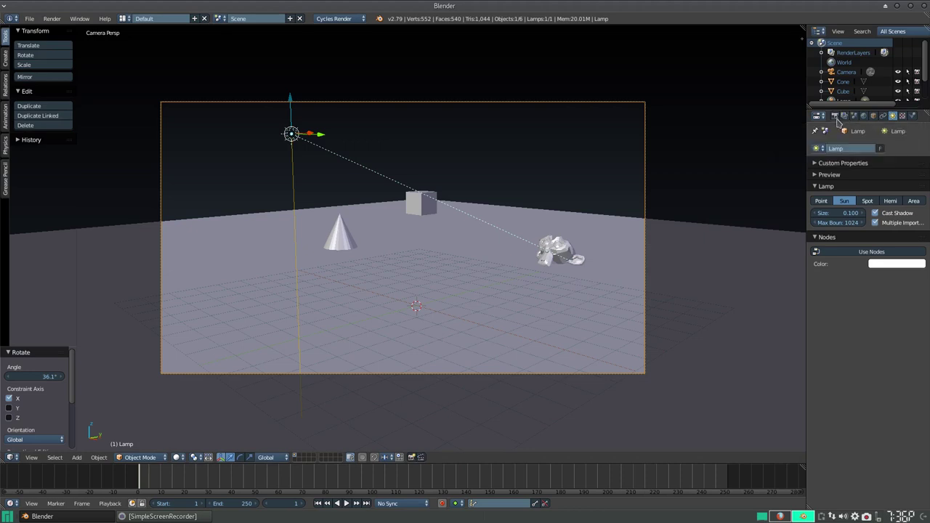
# Enable Mist in the render layer's Passes, alongside Combined and Z
pyautogui.click(844, 116)
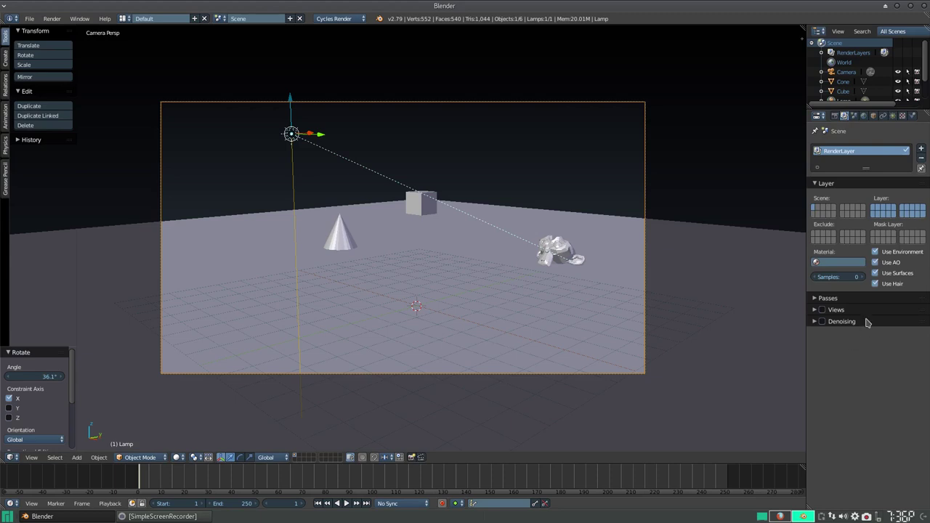
pyautogui.click(824, 299)
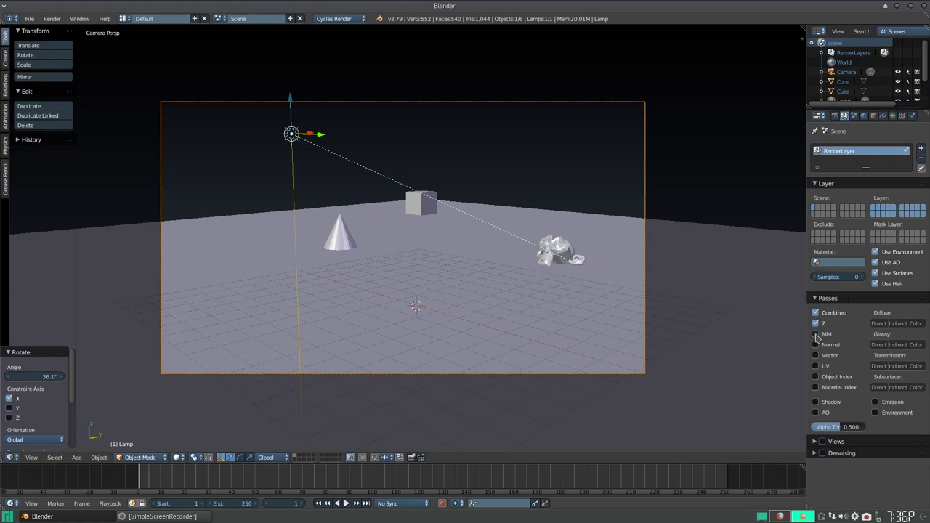
pyautogui.click(815, 335)
pyautogui.scroll(-2, 747, 203)
pyautogui.moveTo(650, 195)
pyautogui.mouseDown(button='middle')
pyautogui.moveTo(603, 189)
pyautogui.moveTo(484, 208)
pyautogui.moveTo(423, 174)
pyautogui.mouseUp(button='middle')
pyautogui.scroll(-3, 581, 195)
pyautogui.scroll(4, 521, 209)
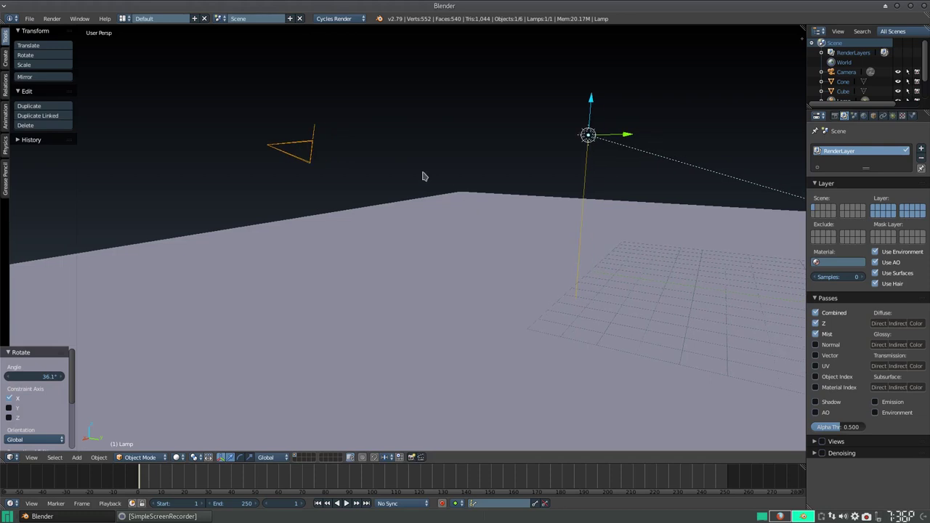
# Turn on the camera's Display Mist option so its mist range shows in the viewport
pyautogui.rightClick(321, 138)
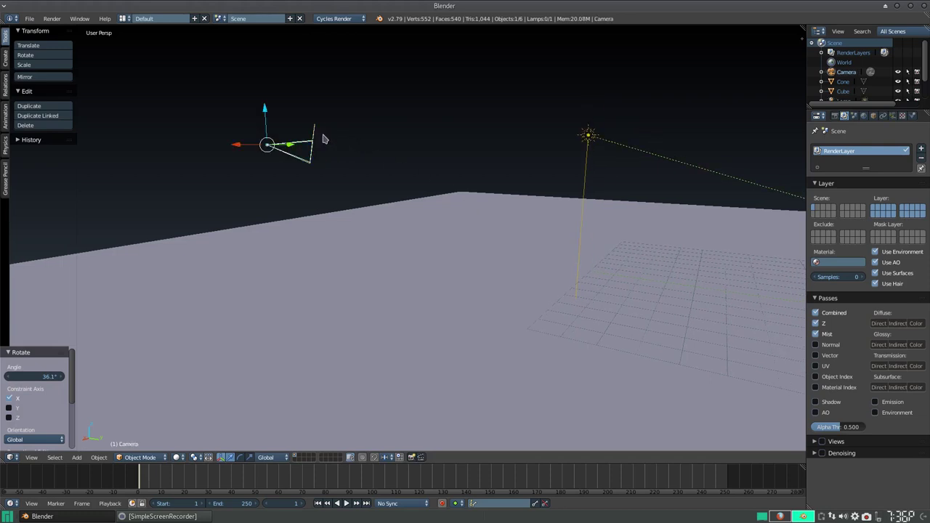
pyautogui.click(893, 117)
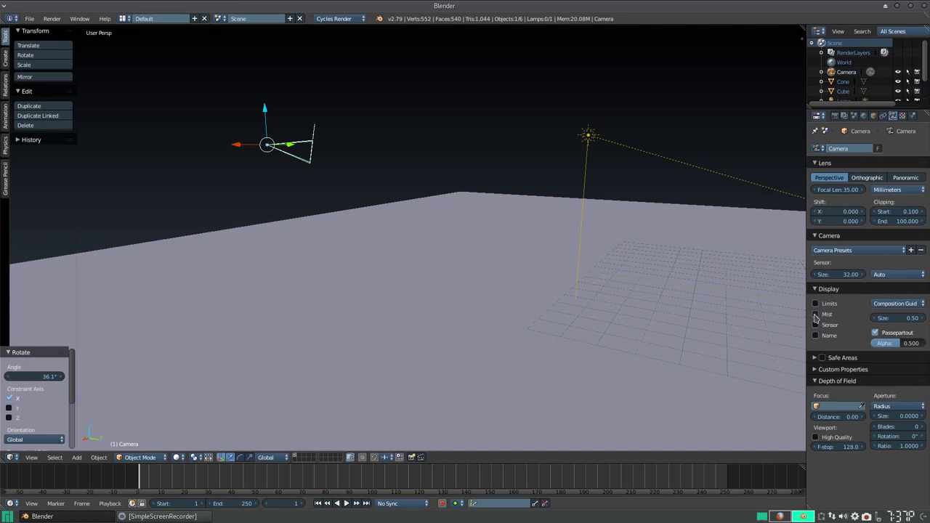
pyautogui.click(815, 315)
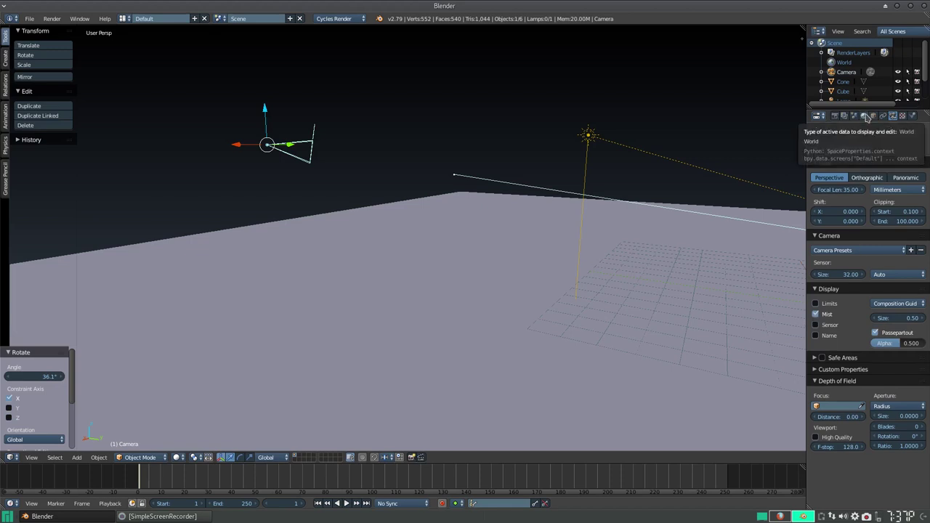
pyautogui.click(864, 116)
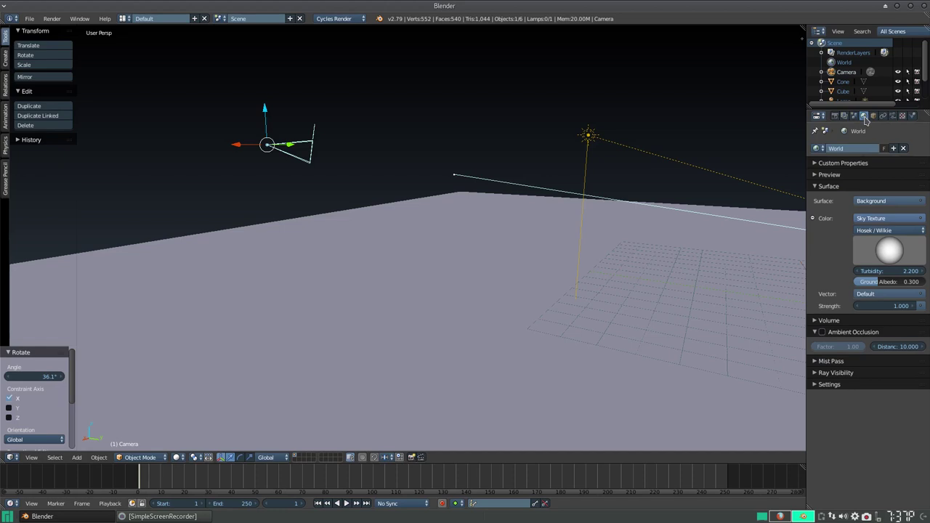
# Set the World Mist Pass start to 0.00 with depth 25.00
pyautogui.click(830, 361)
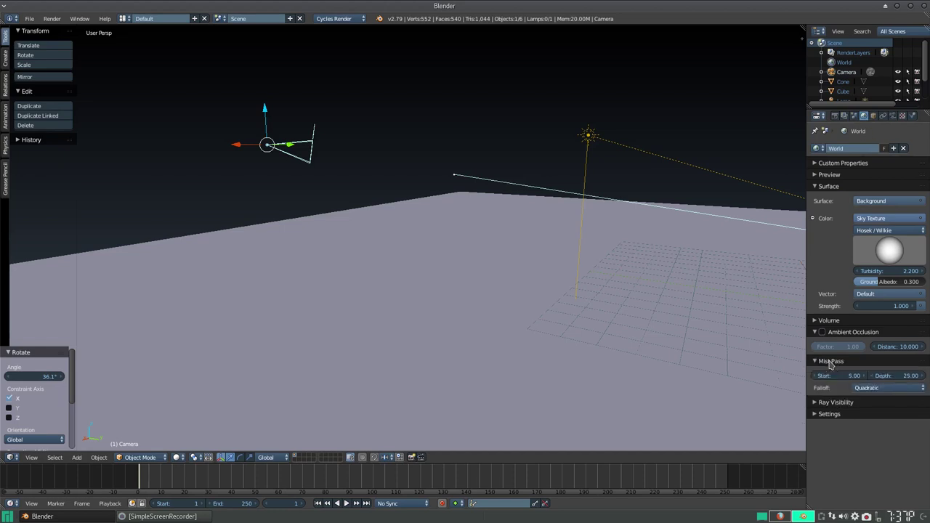
pyautogui.moveTo(685, 239)
pyautogui.mouseDown(button='middle')
pyautogui.moveTo(647, 261)
pyautogui.moveTo(502, 255)
pyautogui.moveTo(543, 263)
pyautogui.mouseUp(button='middle')
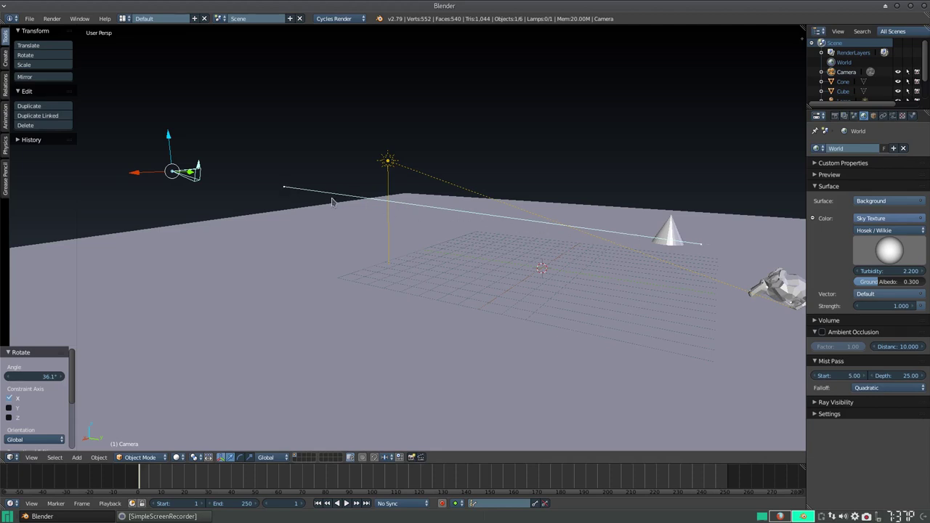
pyautogui.moveTo(849, 378)
pyautogui.mouseDown()
pyautogui.moveTo(835, 376)
pyautogui.moveTo(908, 375)
pyautogui.mouseUp()
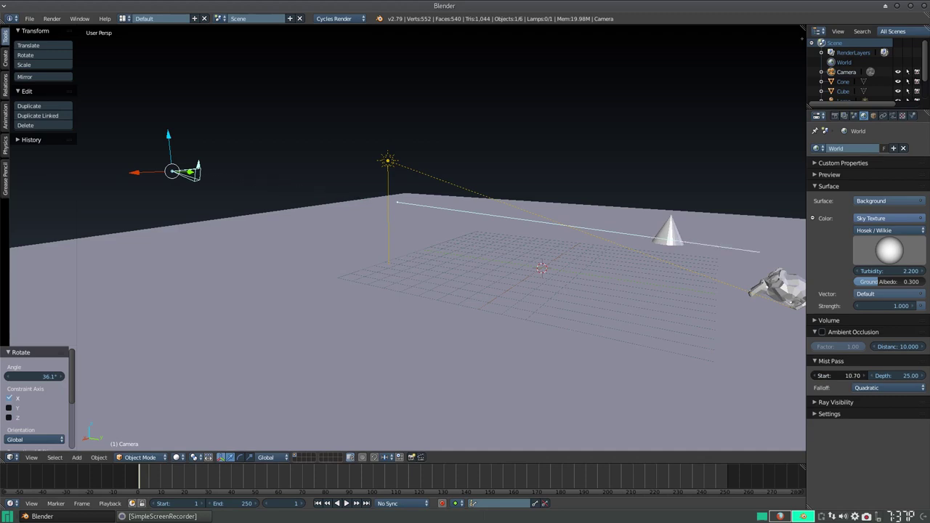
pyautogui.moveTo(850, 376); pyautogui.dragTo(834, 375)
pyautogui.moveTo(849, 376); pyautogui.dragTo(777, 375)
pyautogui.moveTo(849, 376); pyautogui.dragTo(882, 375)
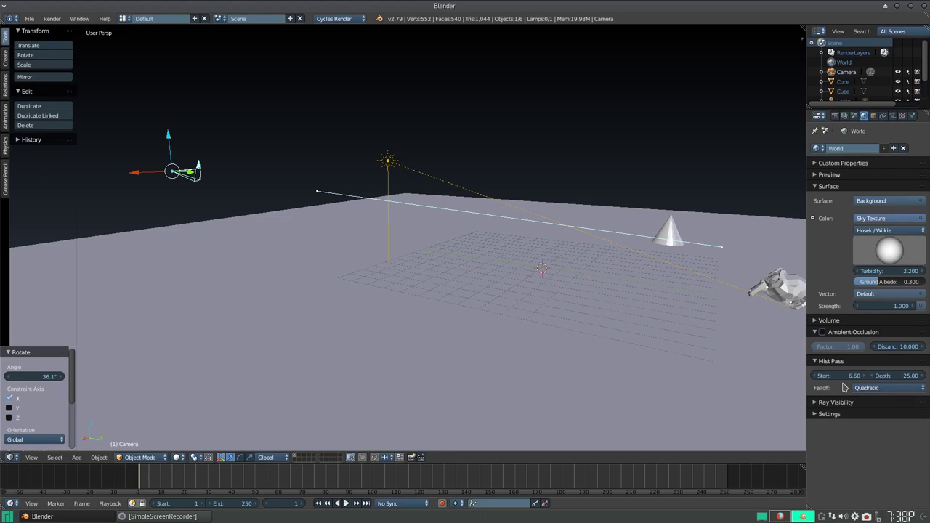
pyautogui.press('BackSpace')
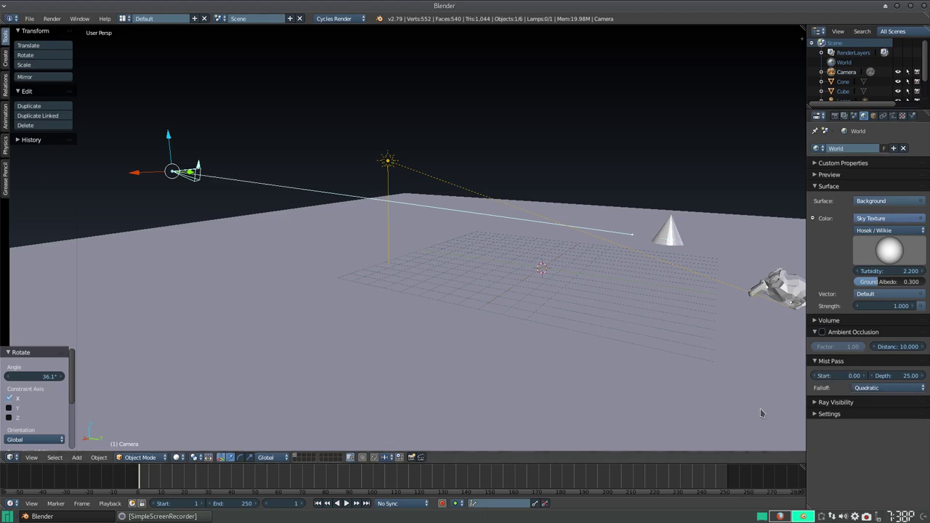
# Look through the camera and preview the rendered shading
pyautogui.press('KP_0')
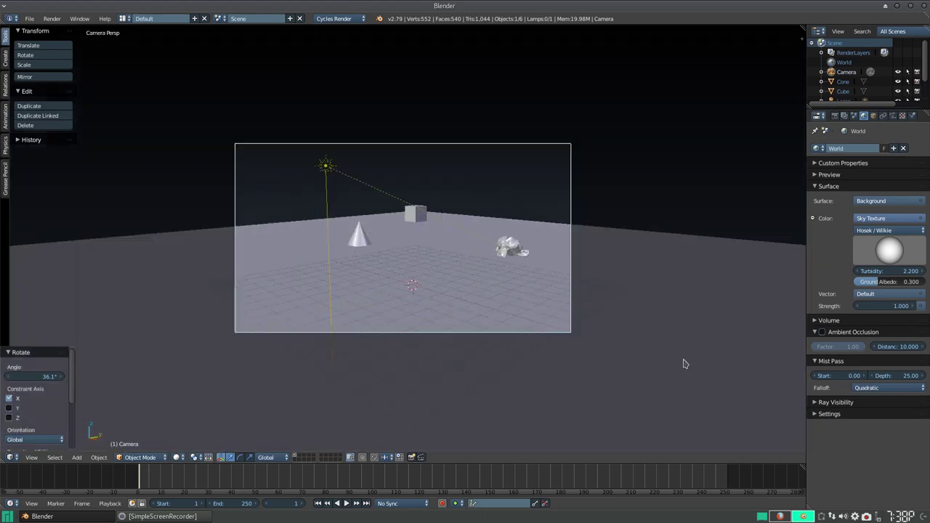
pyautogui.hotkey('shift', 'z')
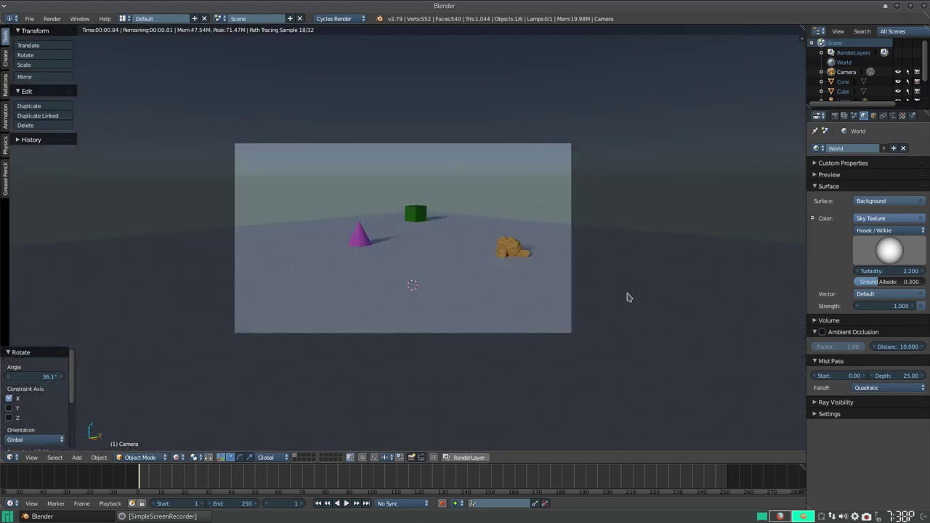
pyautogui.hotkey('shift', 'z')
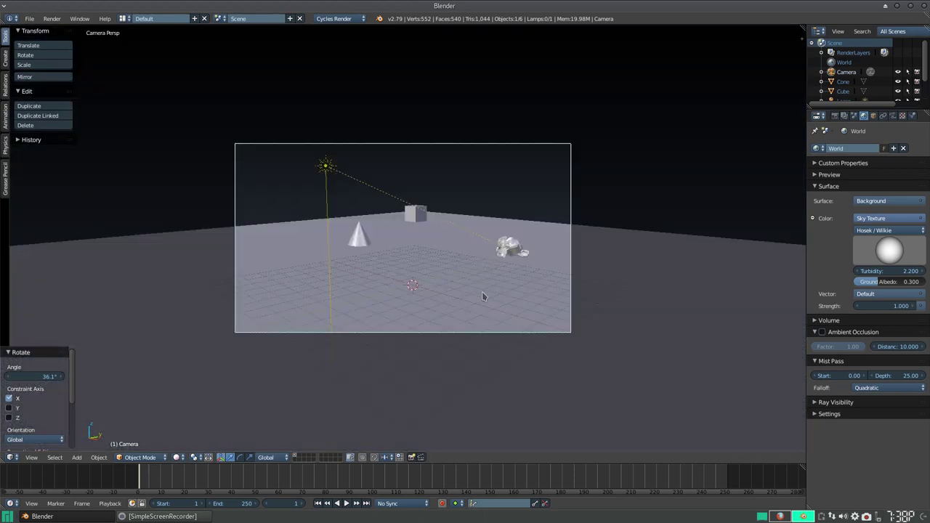
# Set the timeline end frame to 1
pyautogui.click(177, 457)
pyautogui.scroll(3, 466, 250)
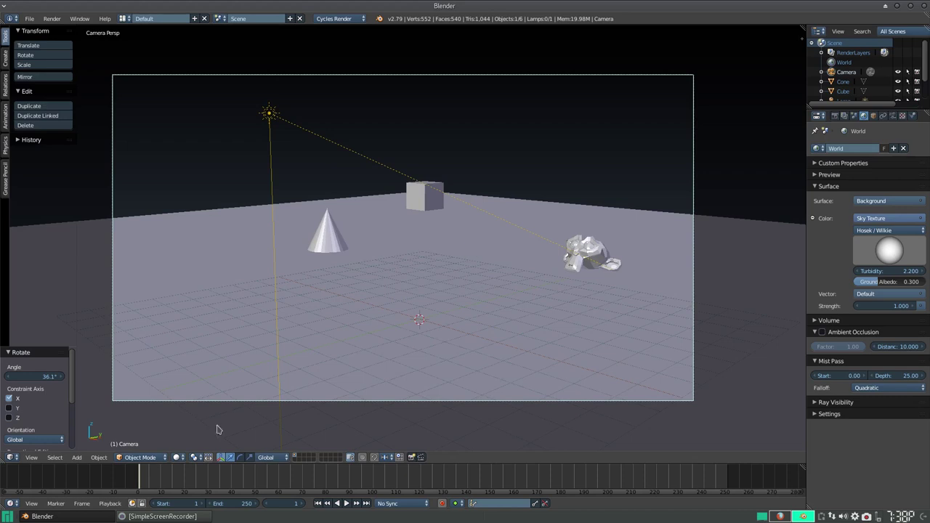
pyautogui.click(245, 503)
pyautogui.write('1')
pyautogui.press('Return')
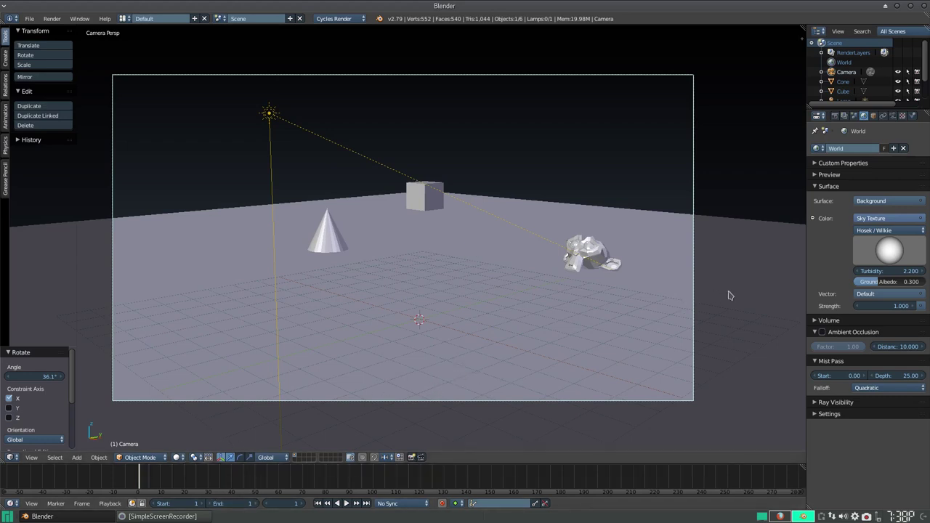
# Adjust the World mist to start 18.80 with depth 34.20, then render frame 1 from the camera
pyautogui.moveTo(592, 244)
pyautogui.mouseDown(button='middle')
pyautogui.moveTo(707, 294)
pyautogui.moveTo(698, 293)
pyautogui.moveTo(709, 318)
pyautogui.moveTo(727, 324)
pyautogui.mouseUp(button='middle')
pyautogui.moveTo(854, 375)
pyautogui.mouseDown()
pyautogui.moveTo(897, 375)
pyautogui.moveTo(875, 375)
pyautogui.mouseUp()
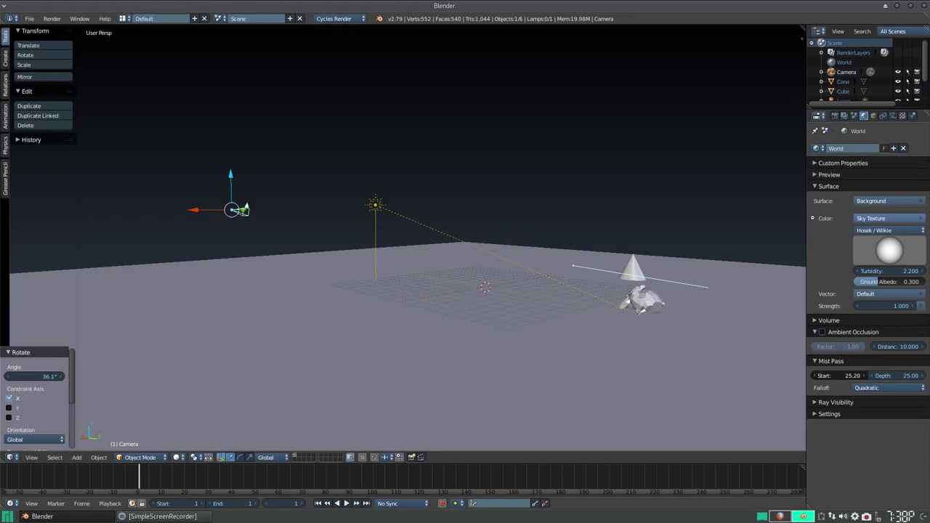
pyautogui.moveTo(581, 290)
pyautogui.mouseDown(button='middle')
pyautogui.moveTo(611, 324)
pyautogui.moveTo(609, 310)
pyautogui.moveTo(628, 320)
pyautogui.moveTo(525, 292)
pyautogui.moveTo(590, 292)
pyautogui.moveTo(530, 265)
pyautogui.moveTo(511, 263)
pyautogui.moveTo(515, 270)
pyautogui.mouseUp(button='middle')
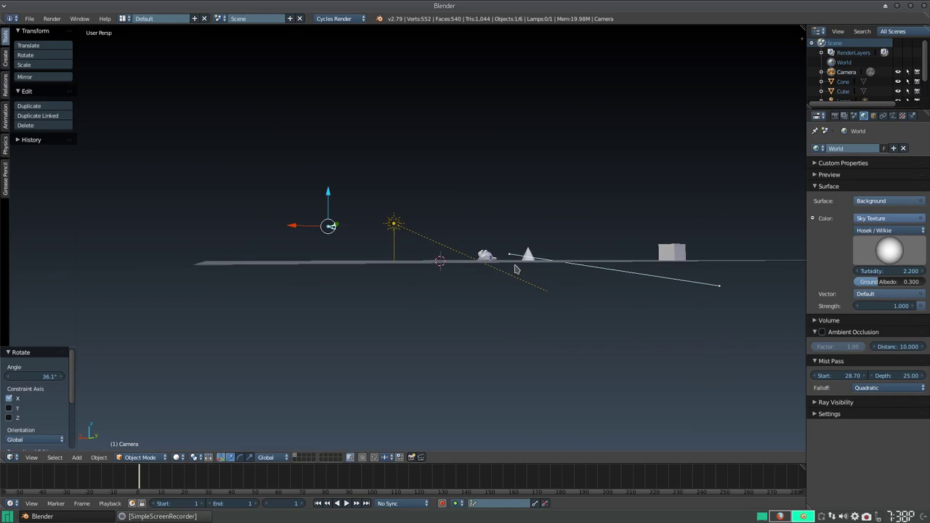
pyautogui.moveTo(887, 376); pyautogui.dragTo(887, 375)
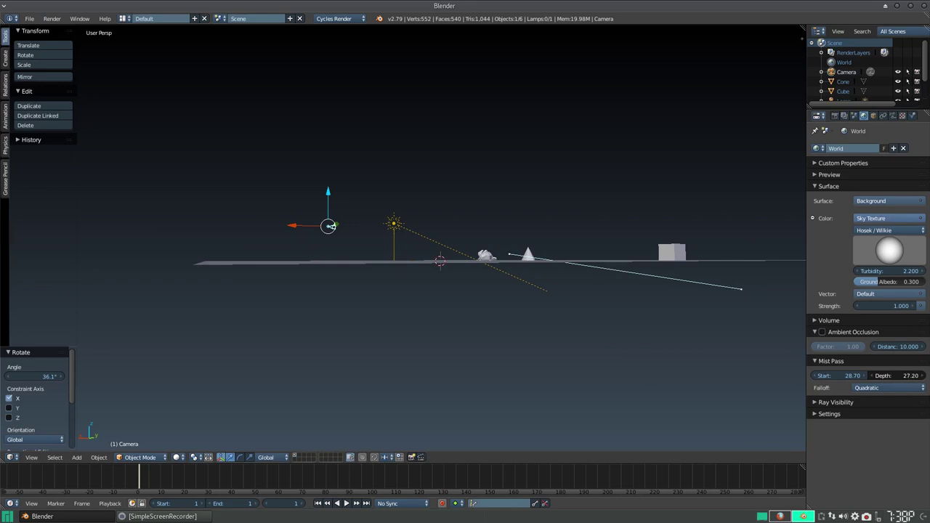
pyautogui.moveTo(843, 376)
pyautogui.mouseDown()
pyautogui.moveTo(814, 376)
pyautogui.moveTo(872, 375)
pyautogui.mouseUp()
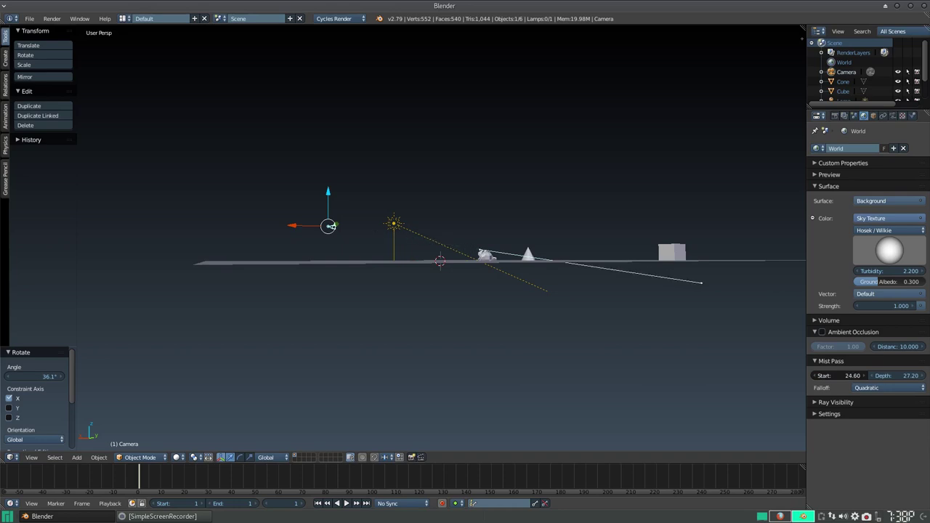
pyautogui.moveTo(901, 376); pyautogui.dragTo(923, 375)
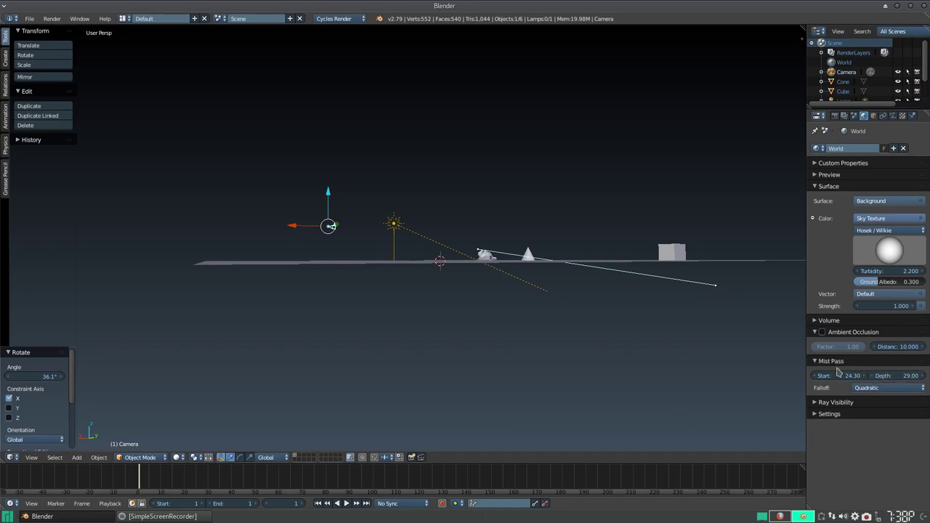
pyautogui.moveTo(854, 378)
pyautogui.mouseDown()
pyautogui.moveTo(828, 379)
pyautogui.moveTo(919, 375)
pyautogui.mouseUp()
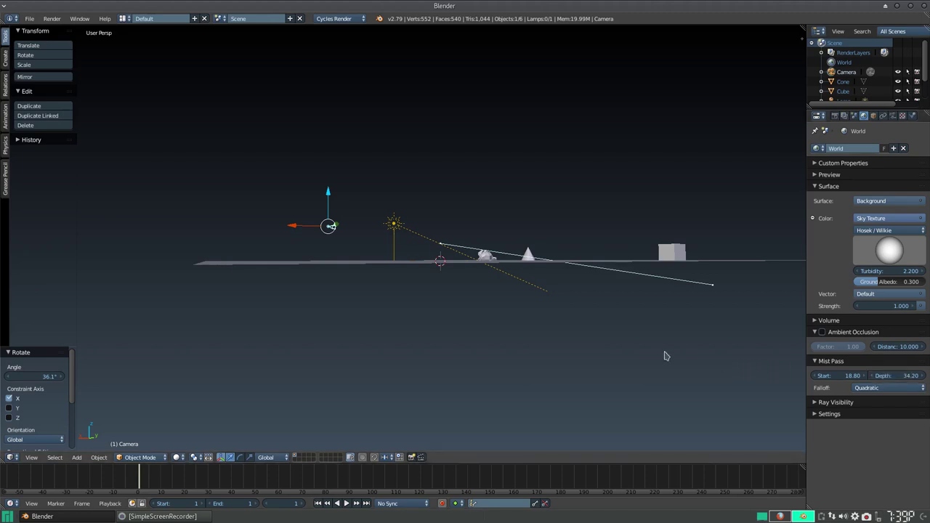
pyautogui.press('KP_0')
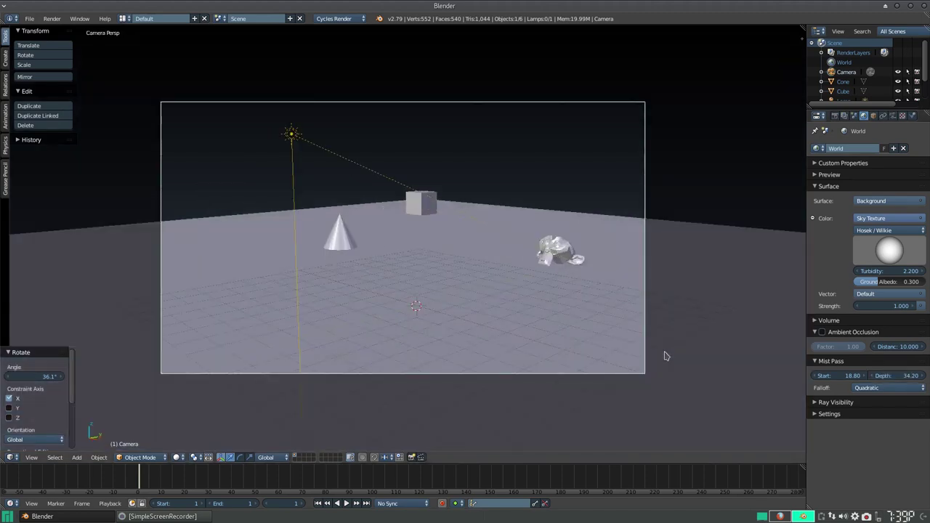
pyautogui.press('F12')
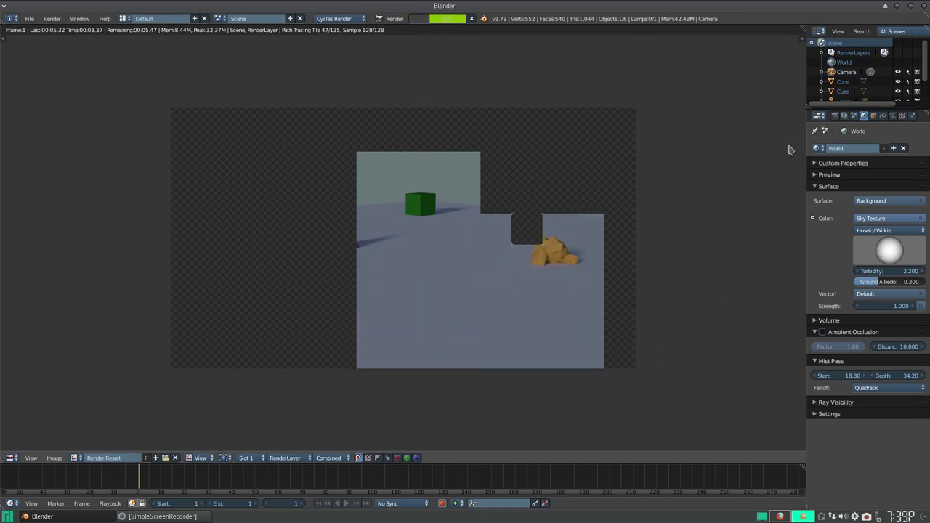
# Show the Render properties and close the finished render window
pyautogui.click(834, 117)
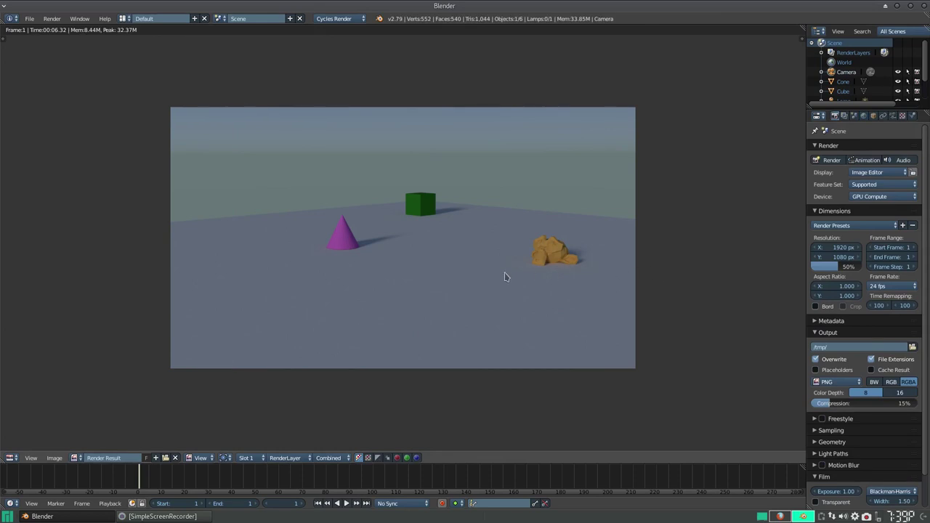
pyautogui.press('Escape')
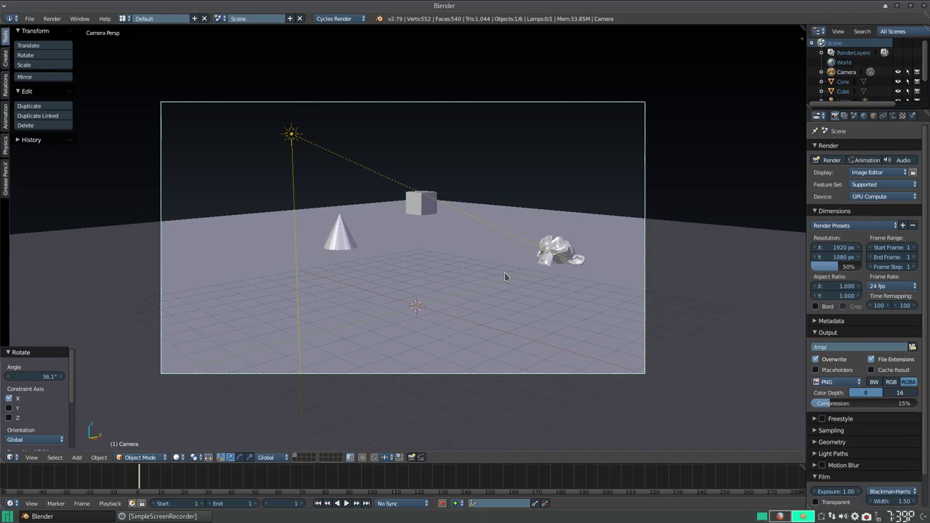
# Switch the screen layout from Default to Compositing
pyautogui.hotkey('ctrl', 'Left')
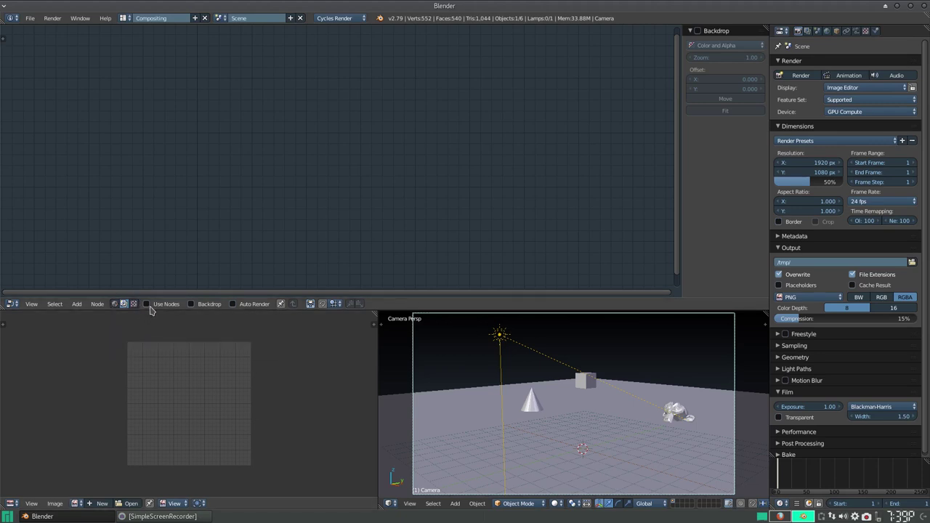
# Enable Use Nodes and spread the Render Layers and Composite nodes apart for a Mix node
pyautogui.click(151, 307)
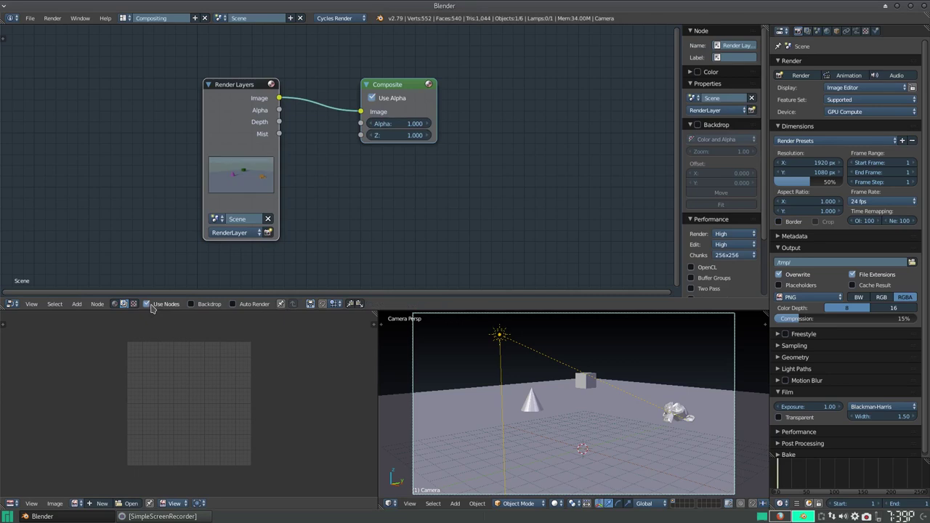
pyautogui.moveTo(245, 87); pyautogui.dragTo(170, 89)
pyautogui.moveTo(369, 85); pyautogui.dragTo(453, 92)
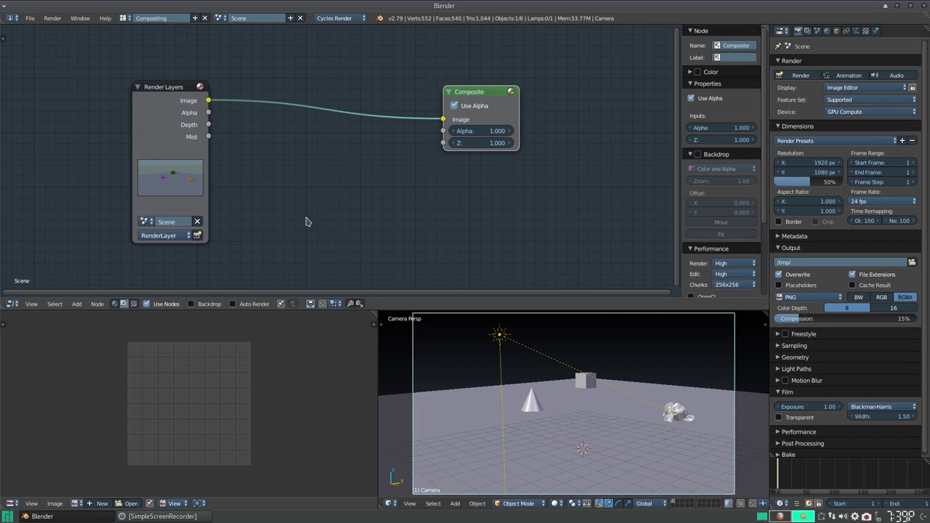
pyautogui.press('space')
pyautogui.write('mix')
pyautogui.hotkey('shift', 'a')
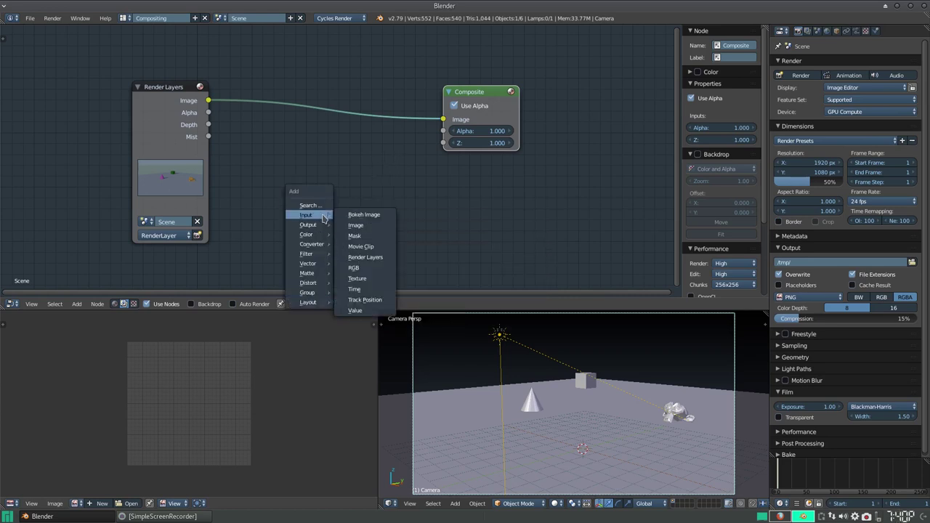
pyautogui.moveTo(306, 234)
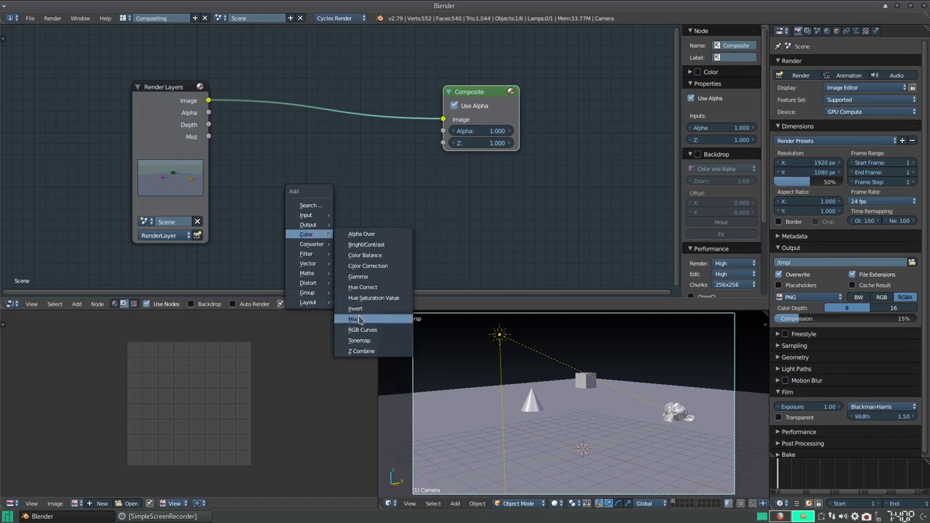
# Insert a Mix node on the Image link, drive its Fac with Mist, and render
pyautogui.click(353, 319)
pyautogui.click(308, 85)
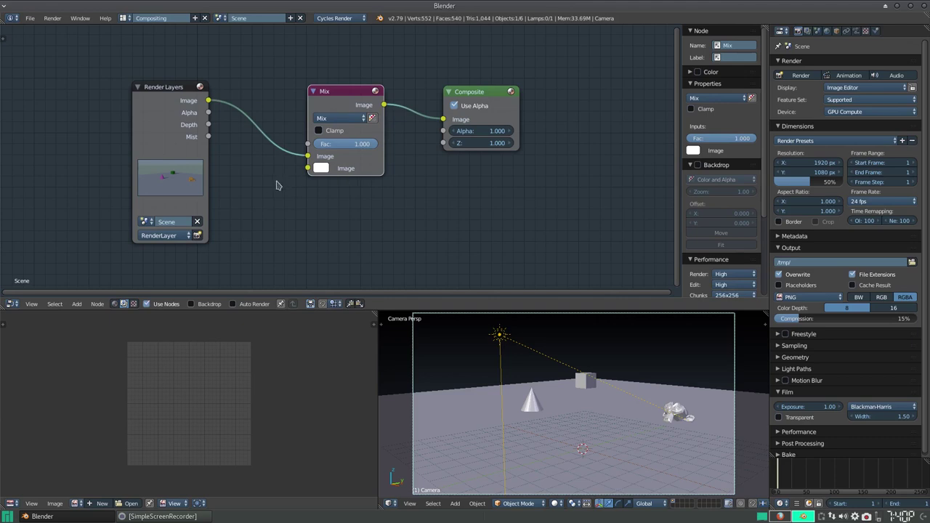
pyautogui.moveTo(207, 138); pyautogui.dragTo(307, 144)
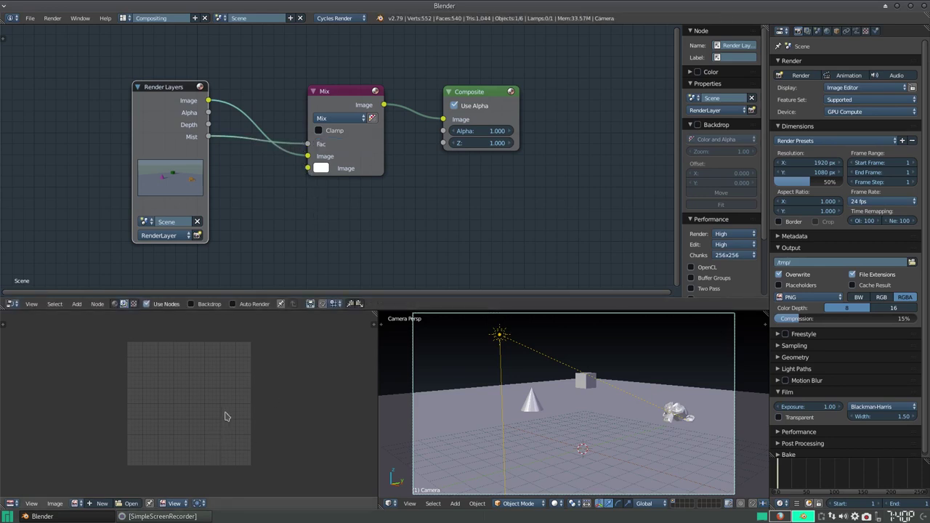
pyautogui.press('F12')
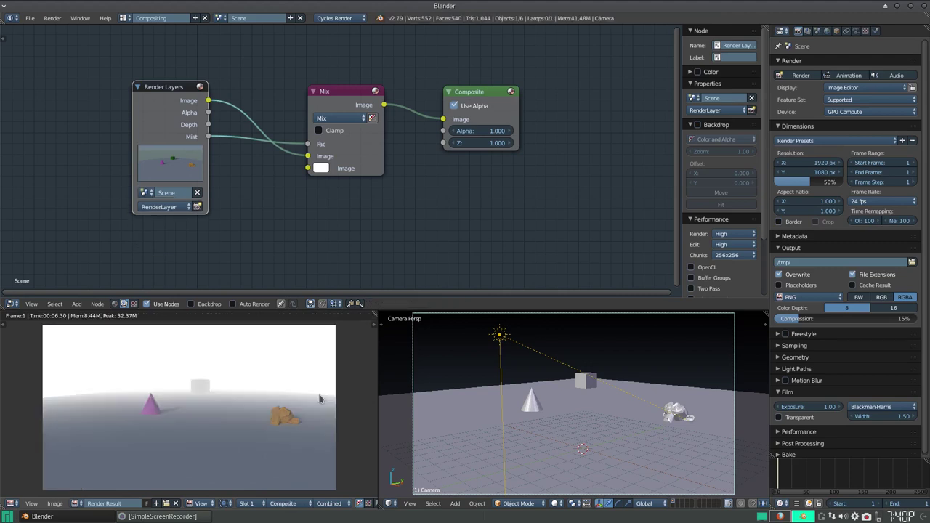
# Drop the World Mist Pass start to 6.60, keeping depth 34.20, and render with F12
pyautogui.moveTo(508, 400)
pyautogui.mouseDown(button='middle')
pyautogui.moveTo(527, 397)
pyautogui.moveTo(515, 390)
pyautogui.mouseUp(button='middle')
pyautogui.moveTo(579, 399)
pyautogui.mouseDown(button='middle')
pyautogui.moveTo(499, 375)
pyautogui.moveTo(576, 392)
pyautogui.moveTo(568, 400)
pyautogui.mouseUp(button='middle')
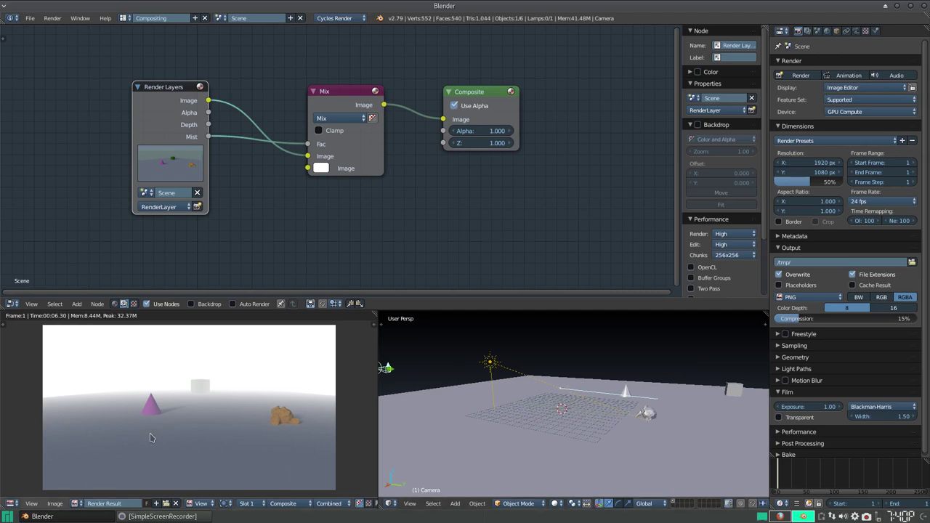
pyautogui.moveTo(504, 420); pyautogui.dragTo(507, 401, button='middle')
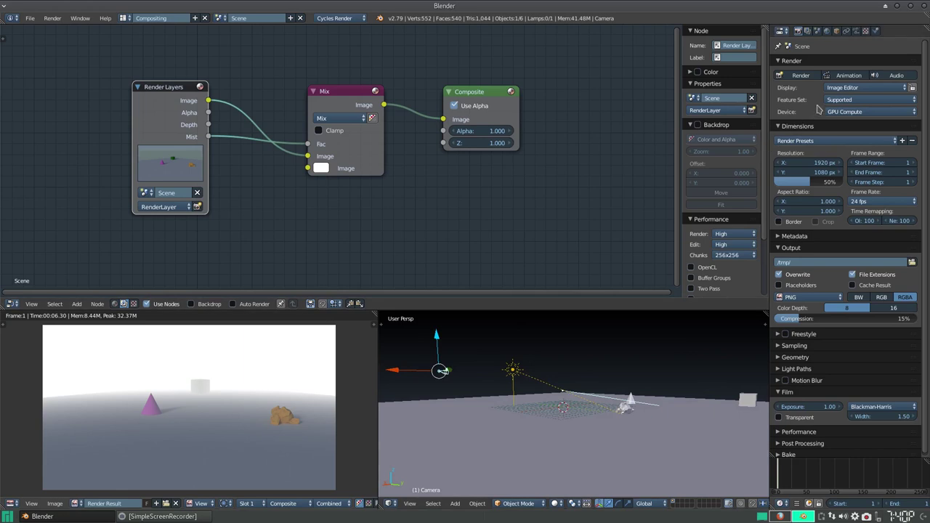
pyautogui.click(827, 31)
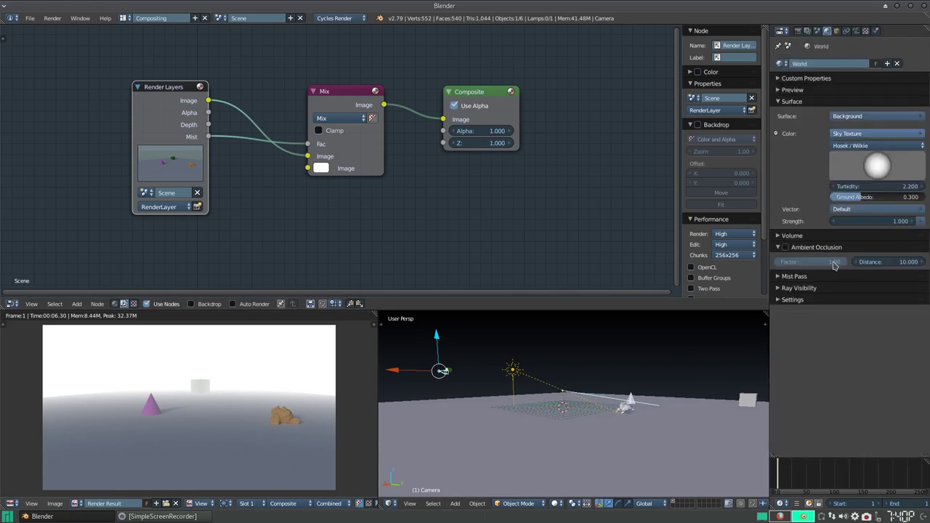
pyautogui.click(798, 277)
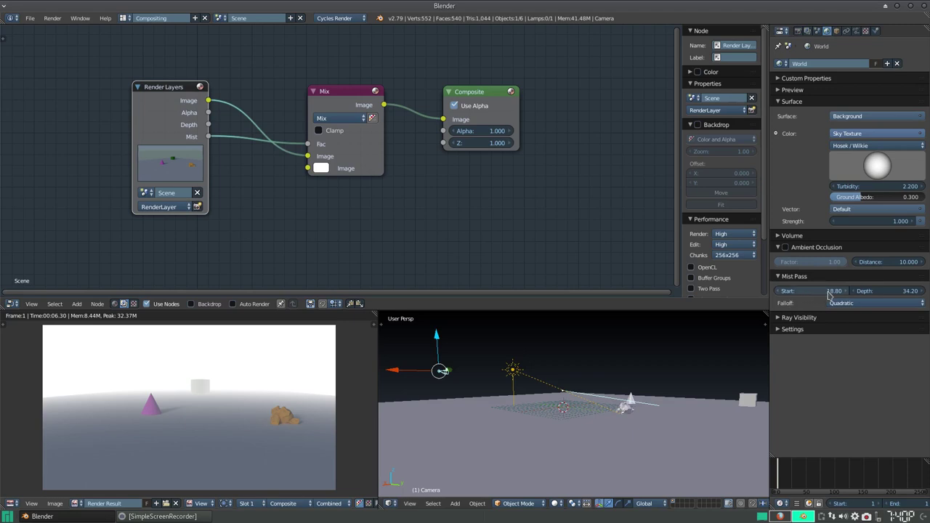
pyautogui.moveTo(807, 291)
pyautogui.mouseDown()
pyautogui.moveTo(784, 291)
pyautogui.moveTo(799, 290)
pyautogui.mouseUp()
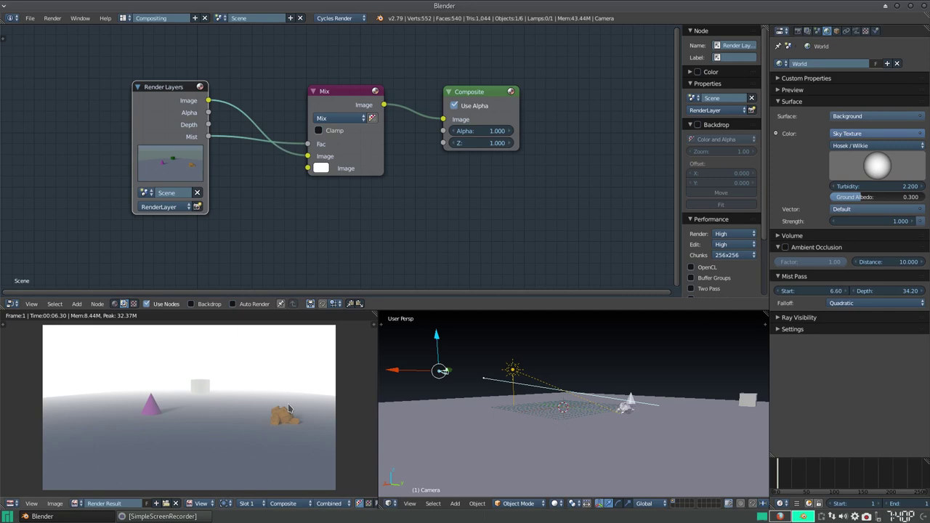
pyautogui.press('F12')
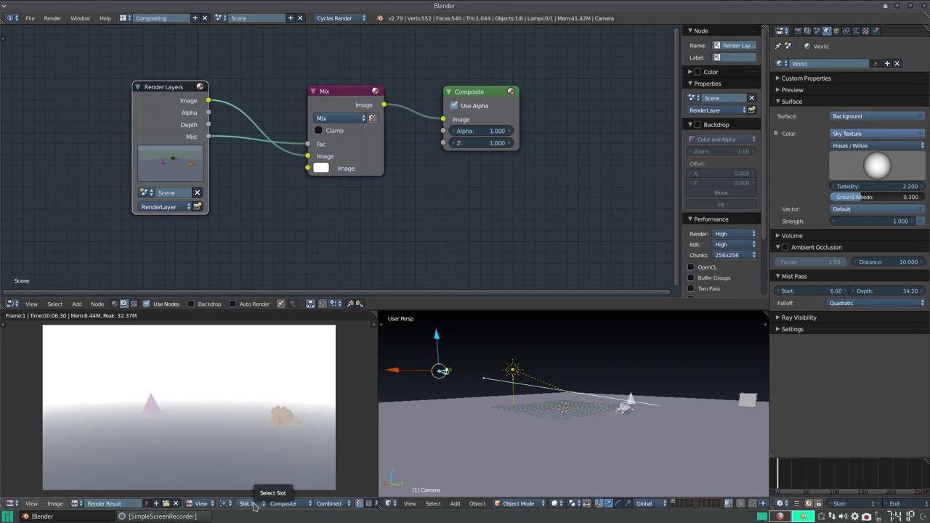
# Switch the render view to Slot 2, raise Mist Pass start to 34.90, and render
pyautogui.click(254, 506)
pyautogui.click(257, 487)
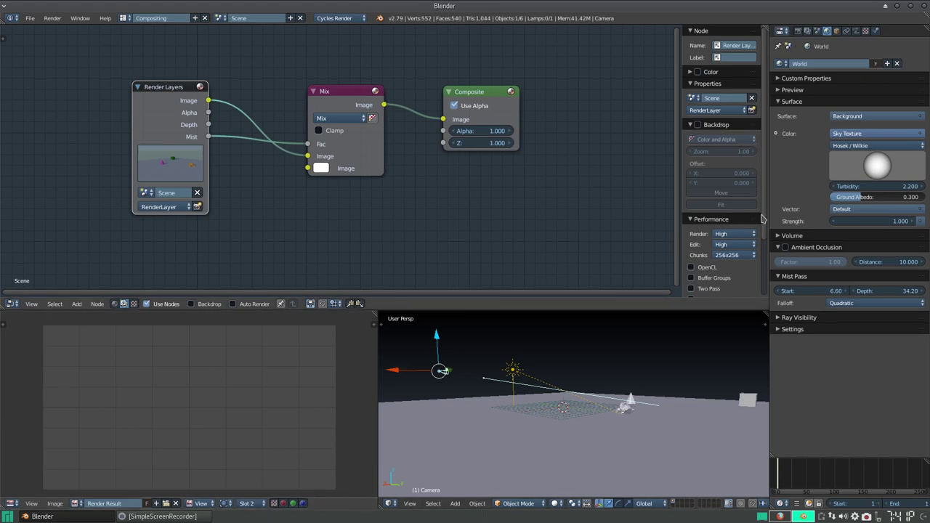
pyautogui.moveTo(802, 293); pyautogui.dragTo(821, 294)
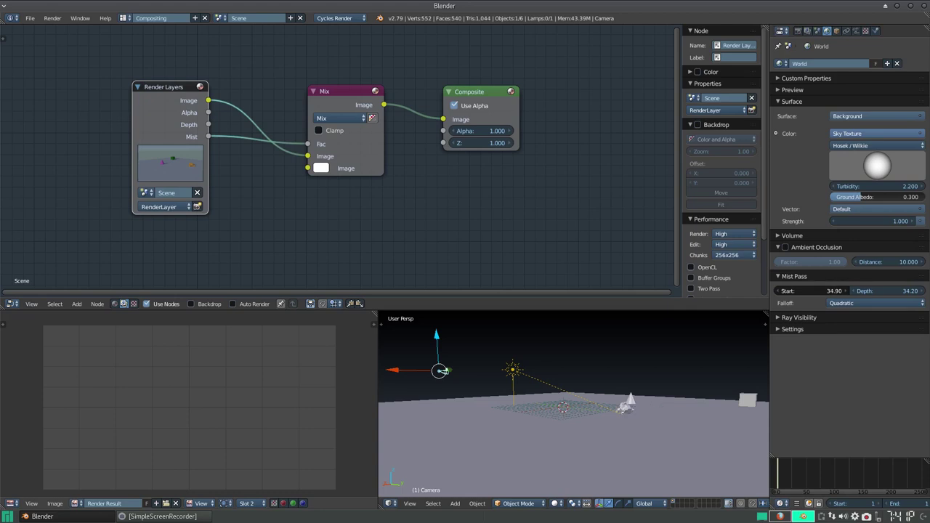
pyautogui.press('F12')
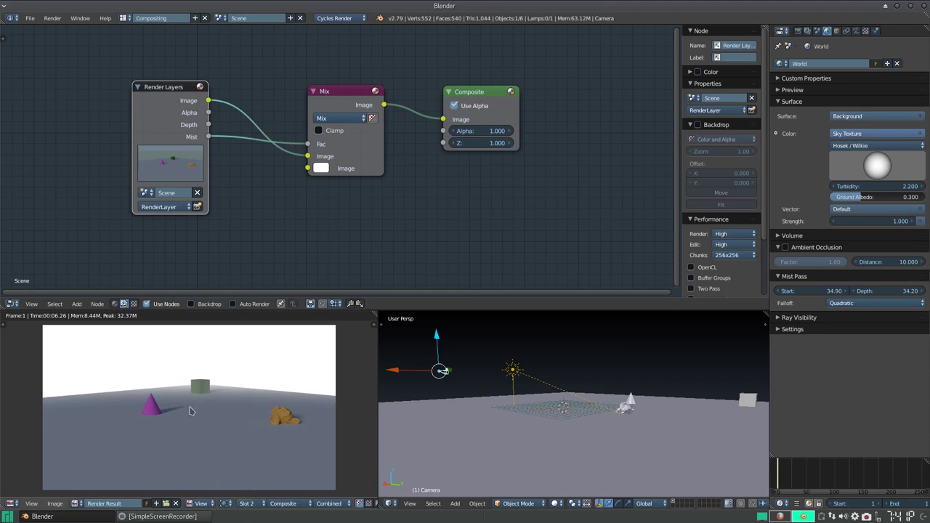
pyautogui.moveTo(480, 397)
pyautogui.mouseDown(button='middle')
pyautogui.moveTo(567, 391)
pyautogui.moveTo(530, 383)
pyautogui.moveTo(551, 386)
pyautogui.mouseUp(button='middle')
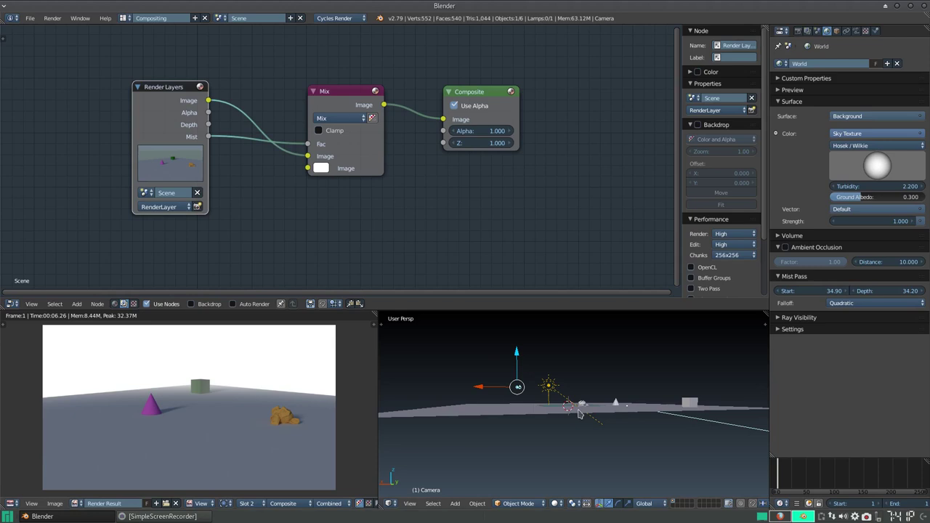
# Flip between the misty Slot 1 and clear Slot 2 renders, then return to the Default layout
pyautogui.click(247, 503)
pyautogui.click(246, 492)
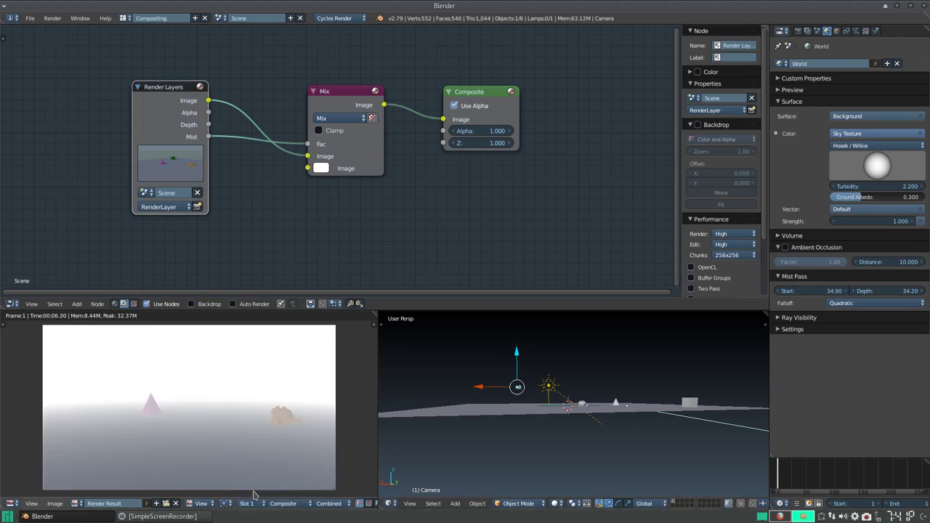
pyautogui.click(254, 503)
pyautogui.click(265, 482)
pyautogui.click(262, 502)
pyautogui.click(245, 491)
pyautogui.click(254, 504)
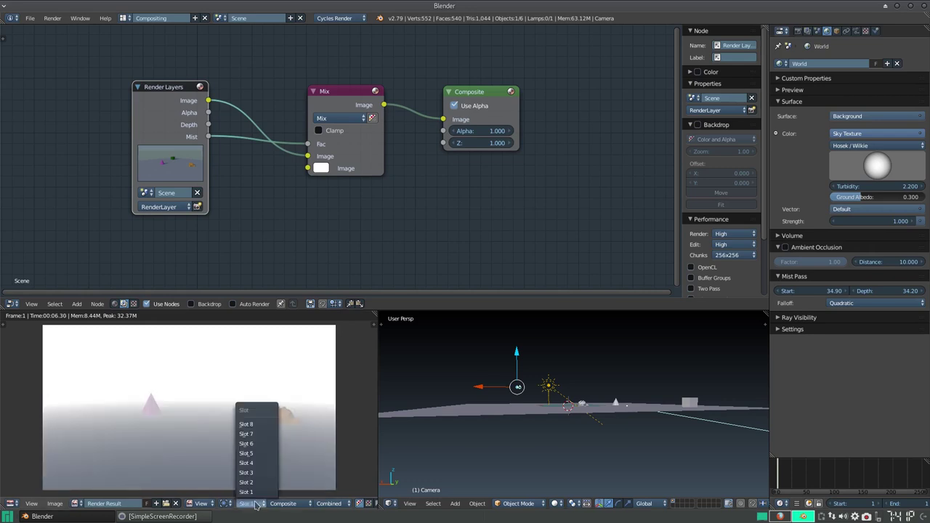
pyautogui.click(247, 483)
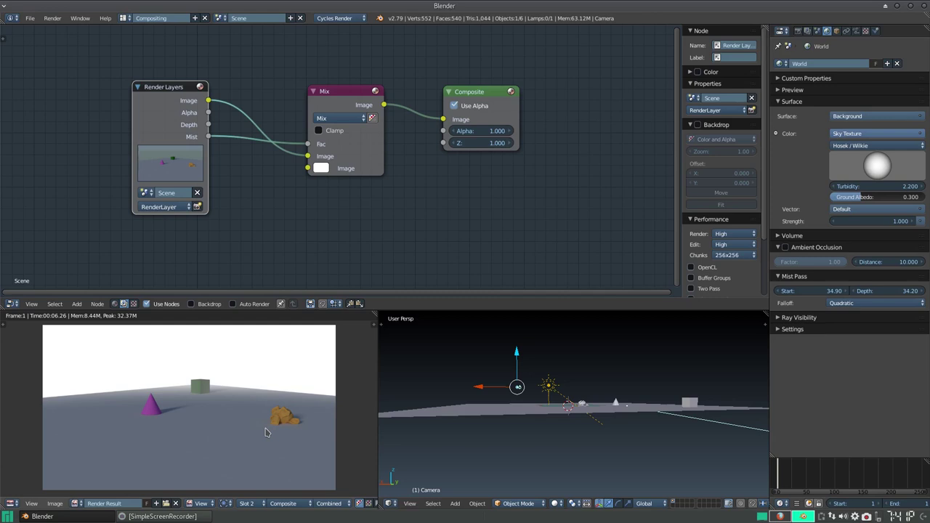
pyautogui.hotkey('ctrl', 'Right')
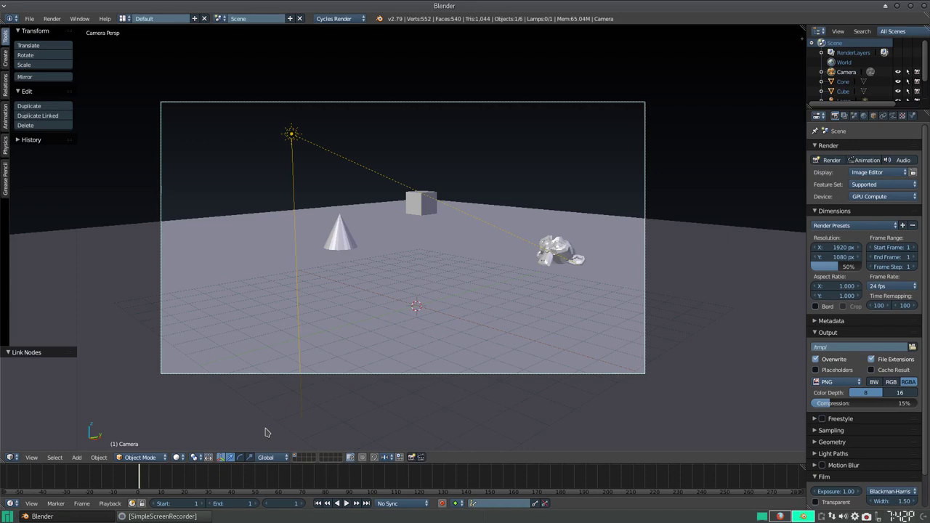
# Render the final image with F12, then bring up SimpleScreenRecorder from the taskbar
pyautogui.press('F12')
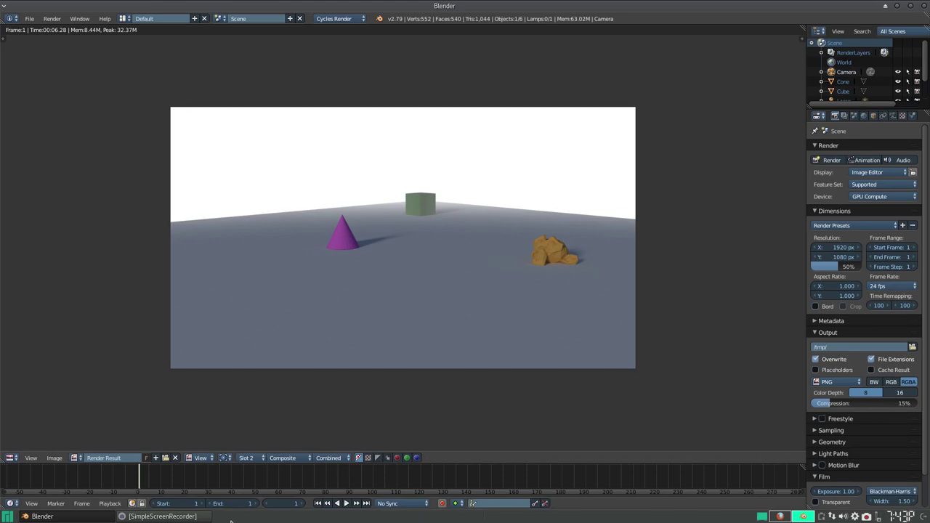
pyautogui.click(167, 516)
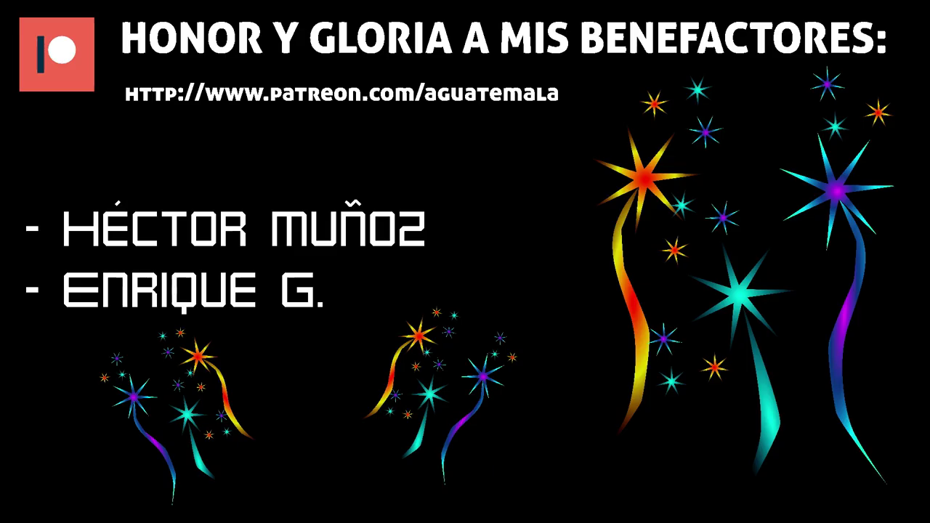